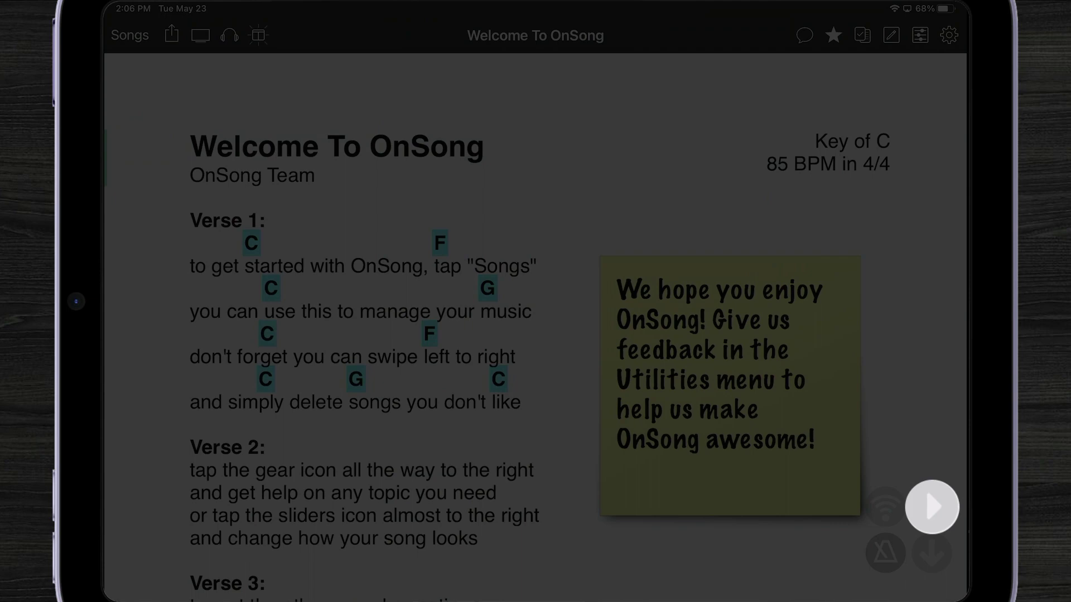
# Choose a custom track from the Visual Media Library, which shows No Media Available
pyautogui.click(932, 507)
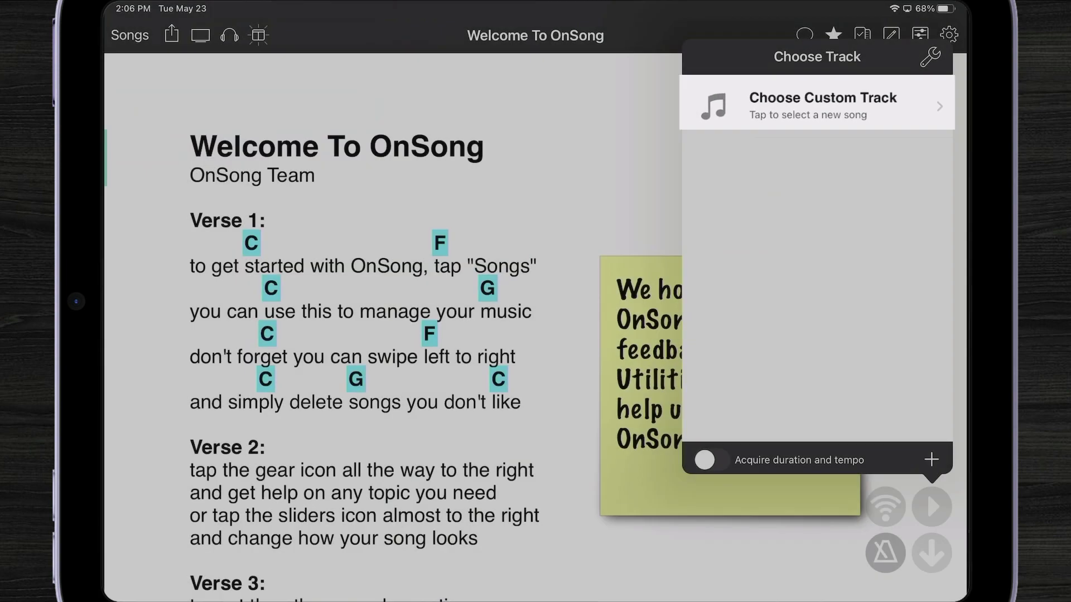
pyautogui.click(818, 102)
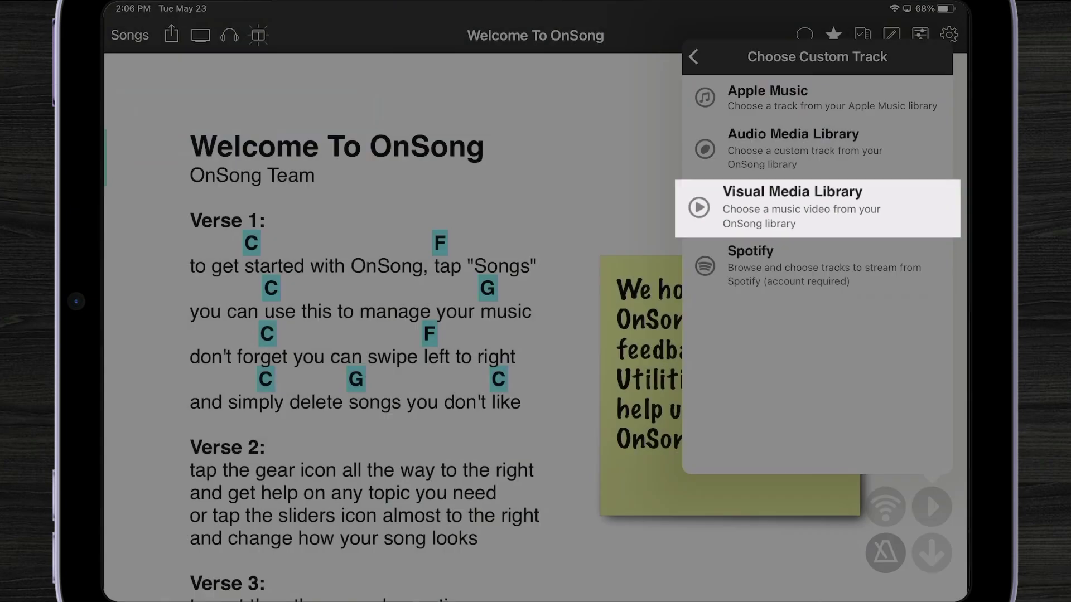
pyautogui.click(817, 208)
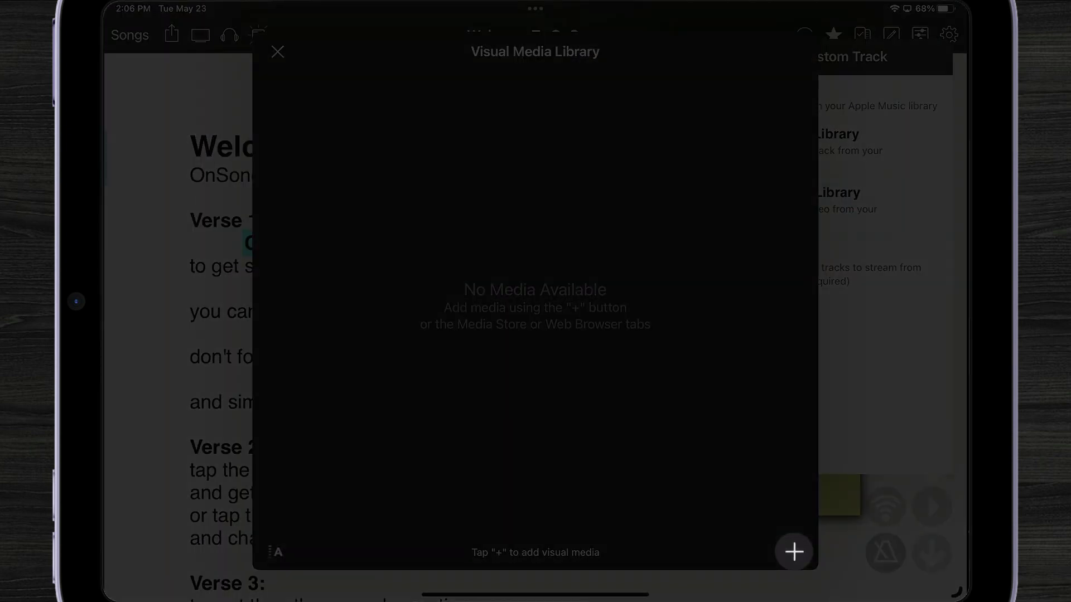
# Add media from Dropbox, searching its folders for 'Back'
pyautogui.click(794, 552)
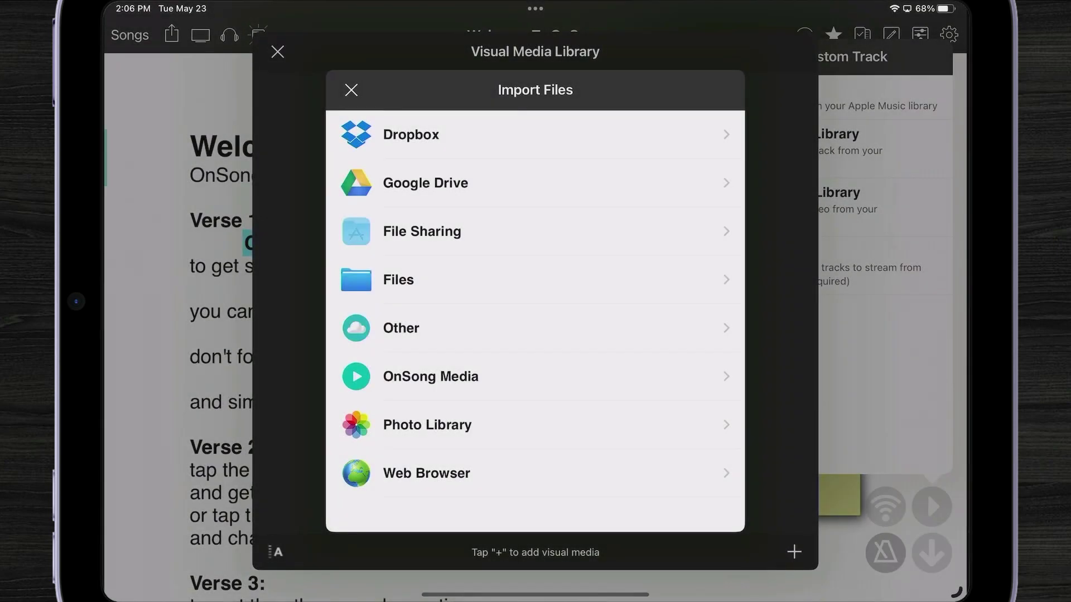
pyautogui.click(411, 134)
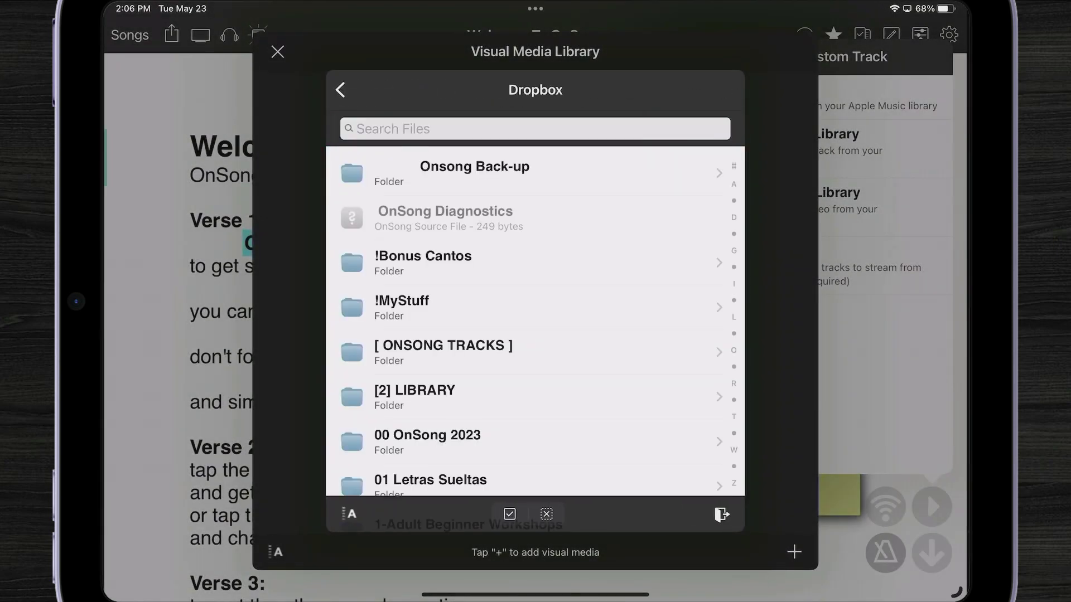
pyautogui.click(536, 128)
pyautogui.write('Back')
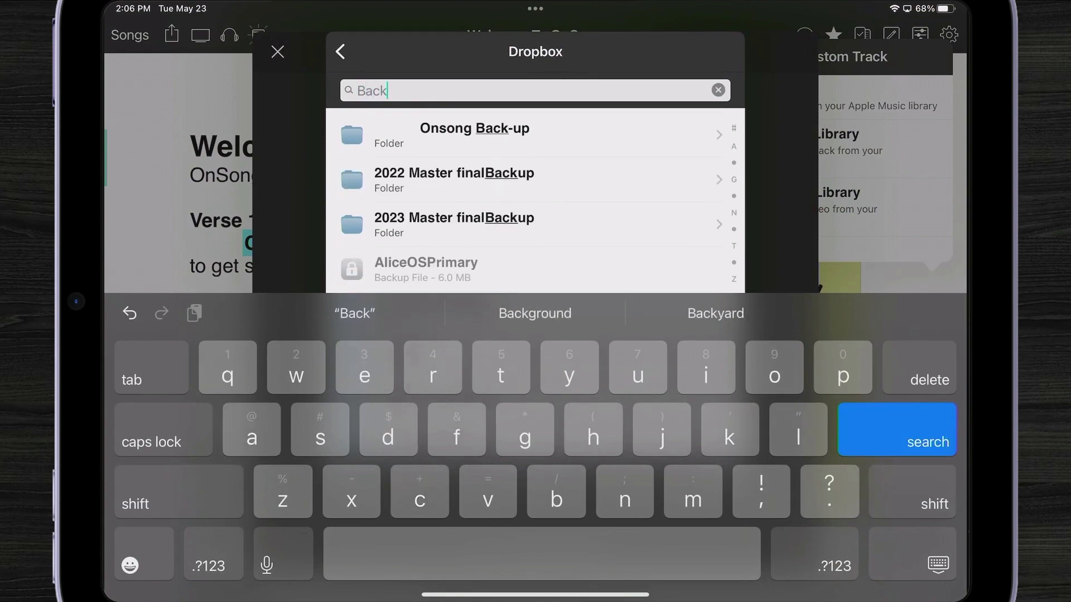
pyautogui.scroll(-5, 535, 200)
pyautogui.scroll(-2, 535, 201)
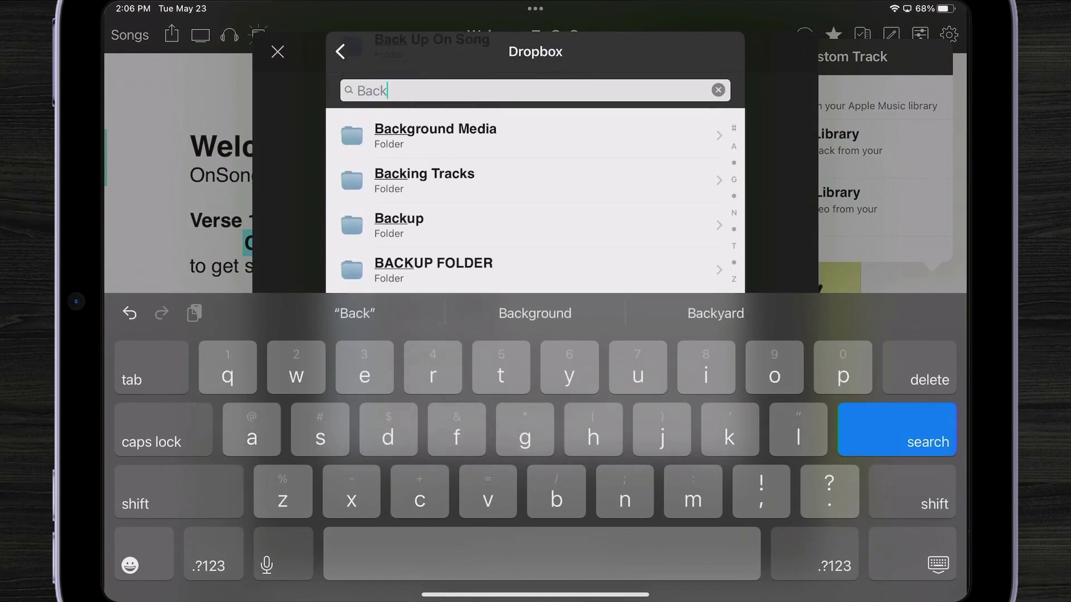
# Import OnSong 30s and OnSong 45s from Background Media and link OnSong 45s as the track
pyautogui.rightClick(423, 131)
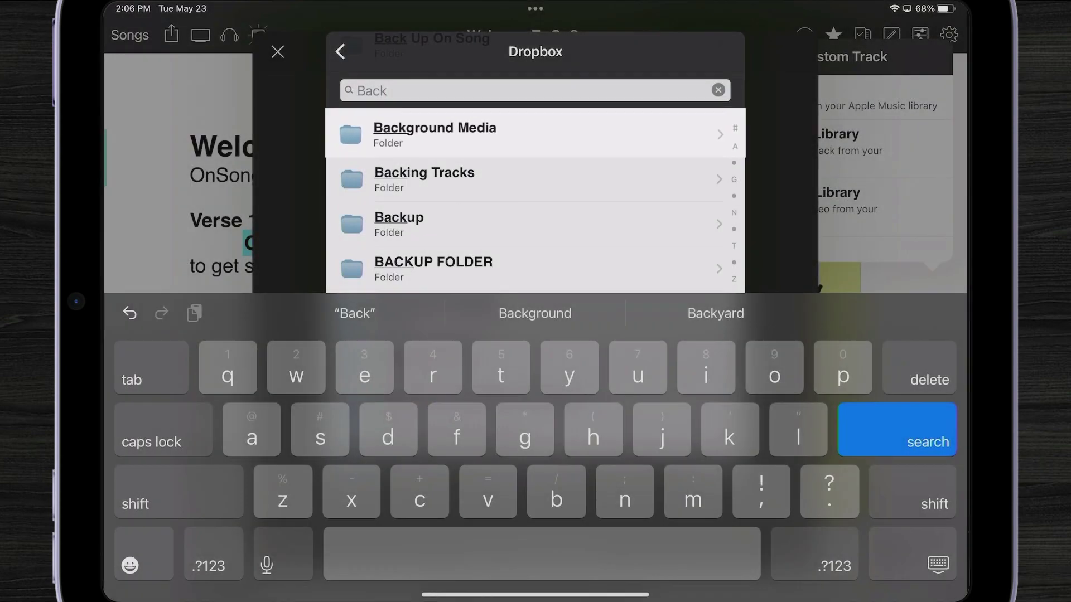
pyautogui.click(429, 165)
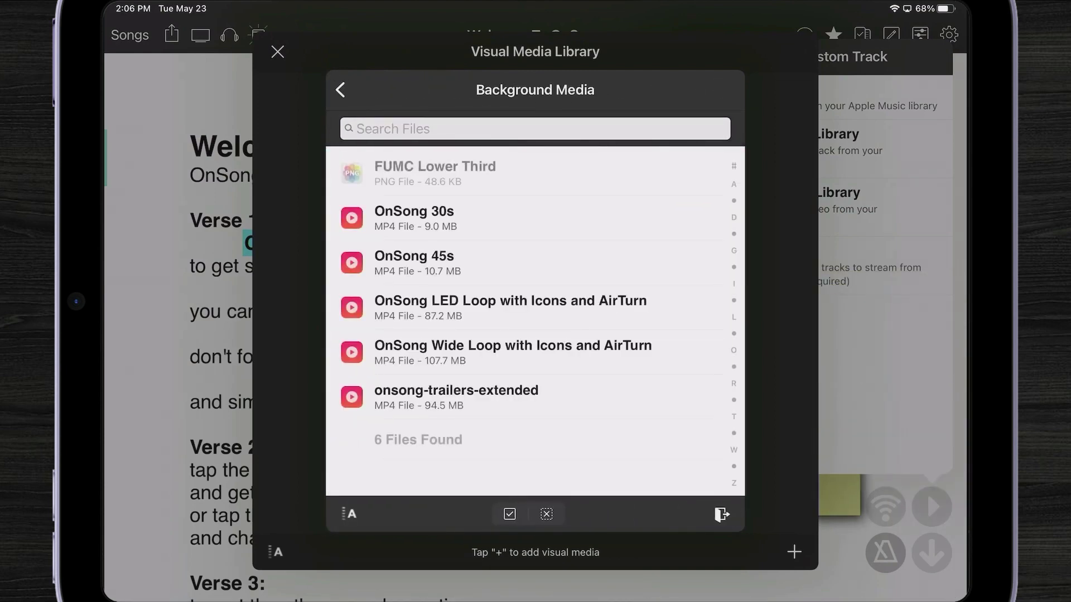
pyautogui.click(414, 217)
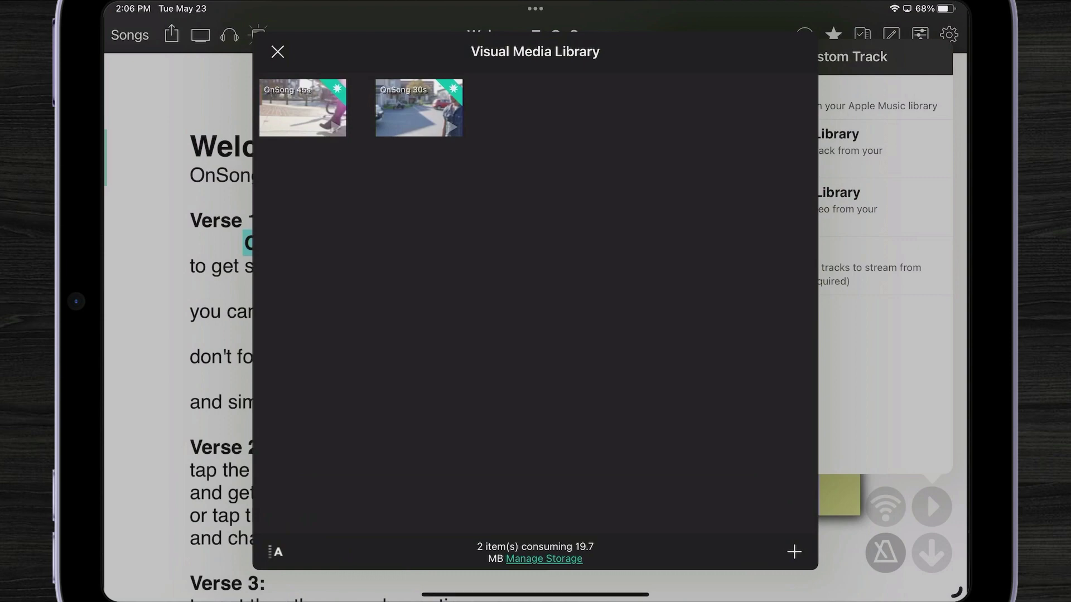
pyautogui.click(302, 108)
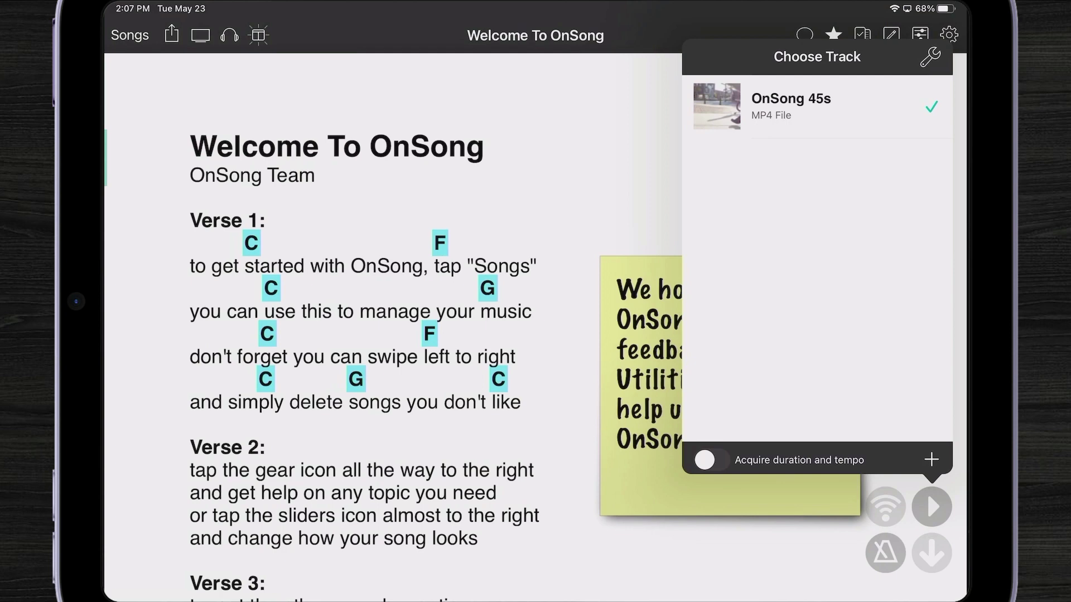
pyautogui.press('Escape')
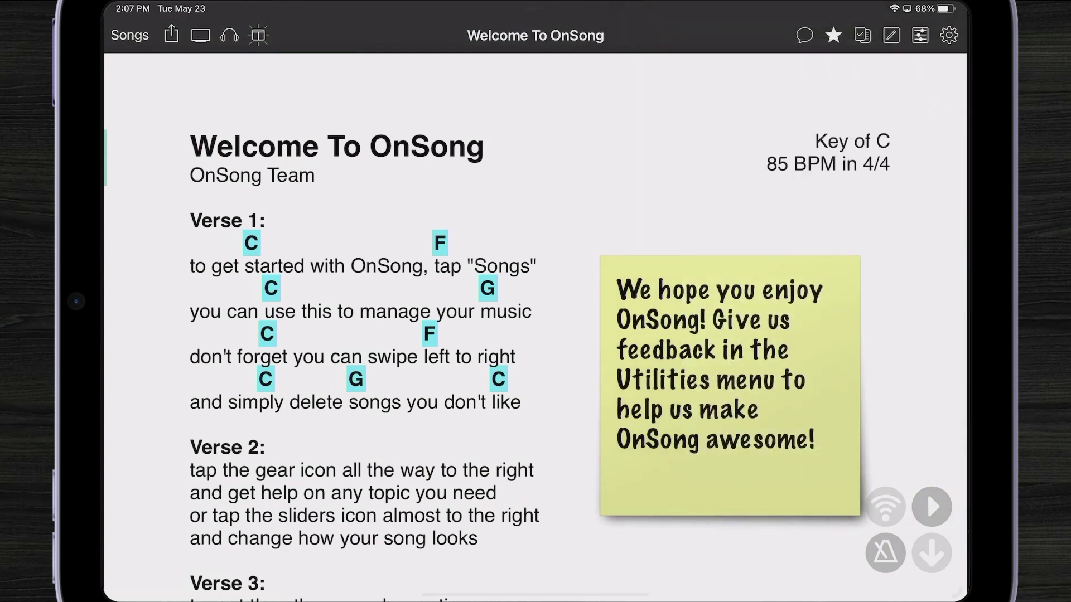
# Check the External Video options, then add the Lyrics Projection widget showing Verse 1 over the chart
pyautogui.click(200, 36)
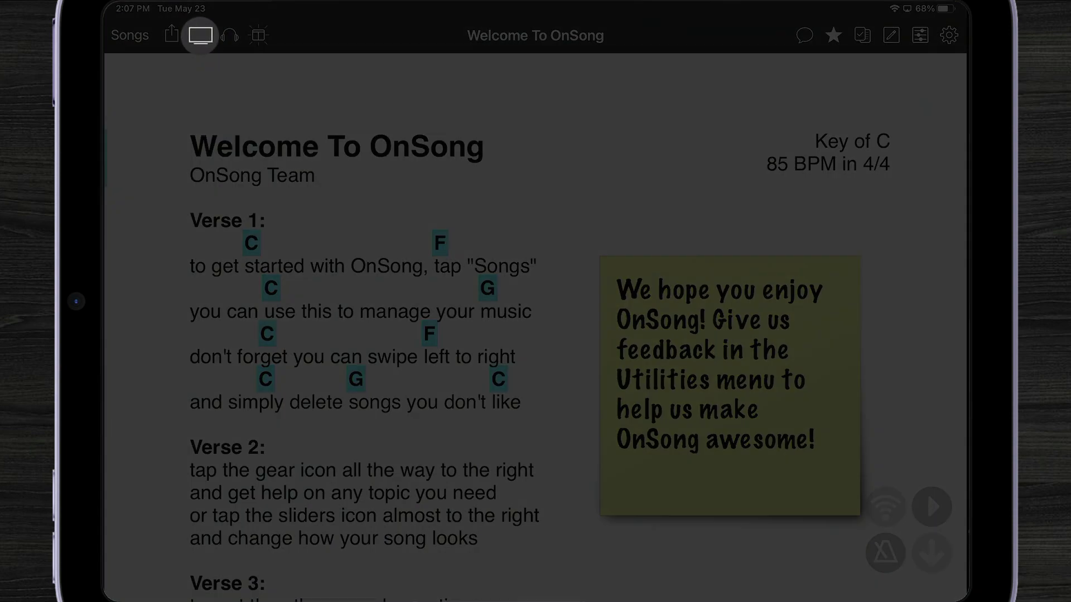
pyautogui.click(200, 35)
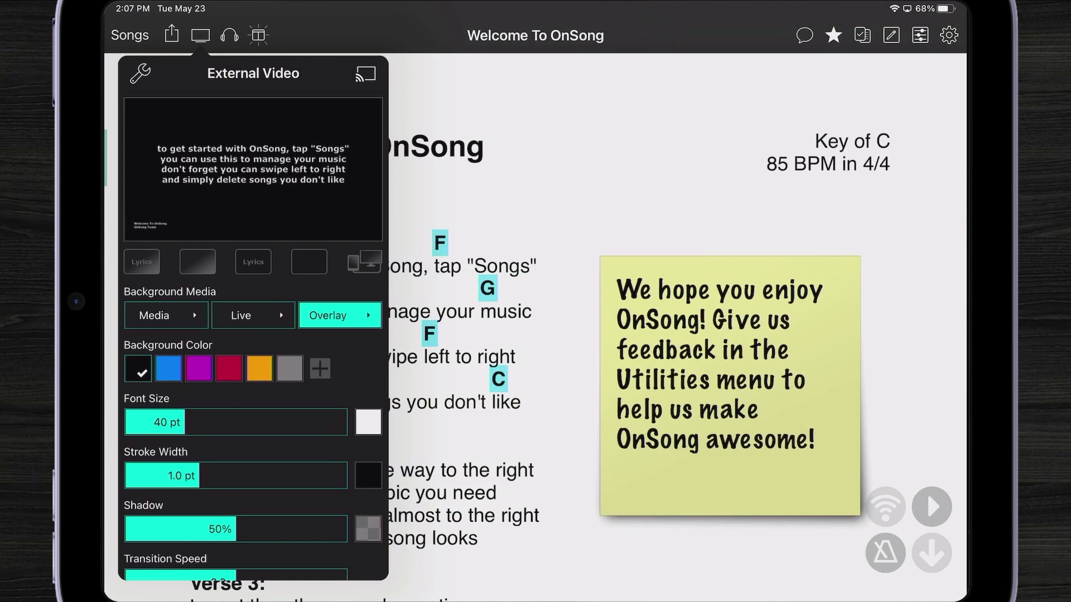
pyautogui.click(892, 34)
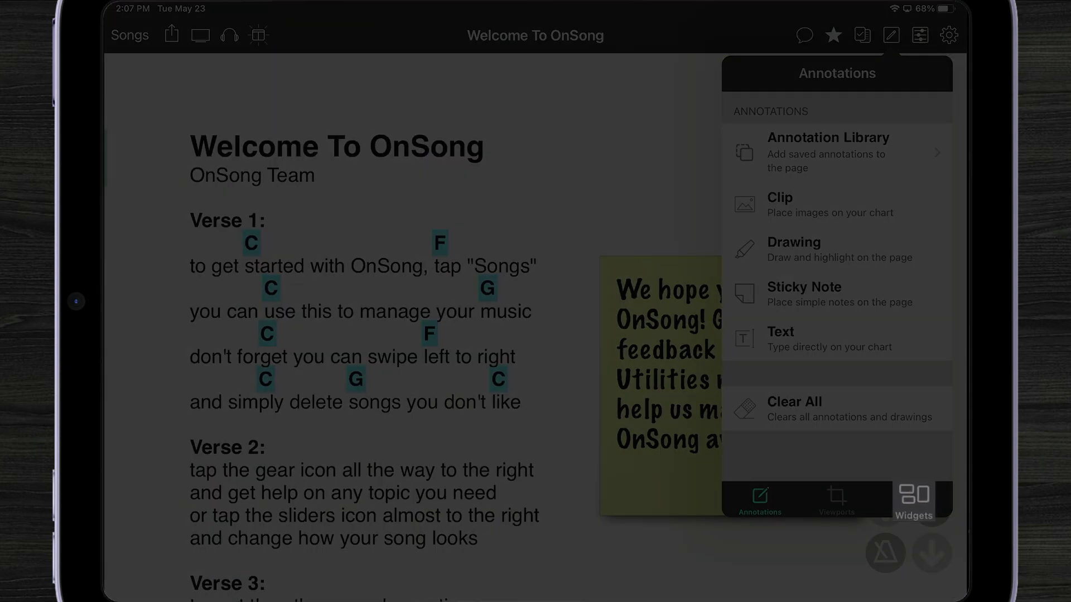
pyautogui.click(913, 496)
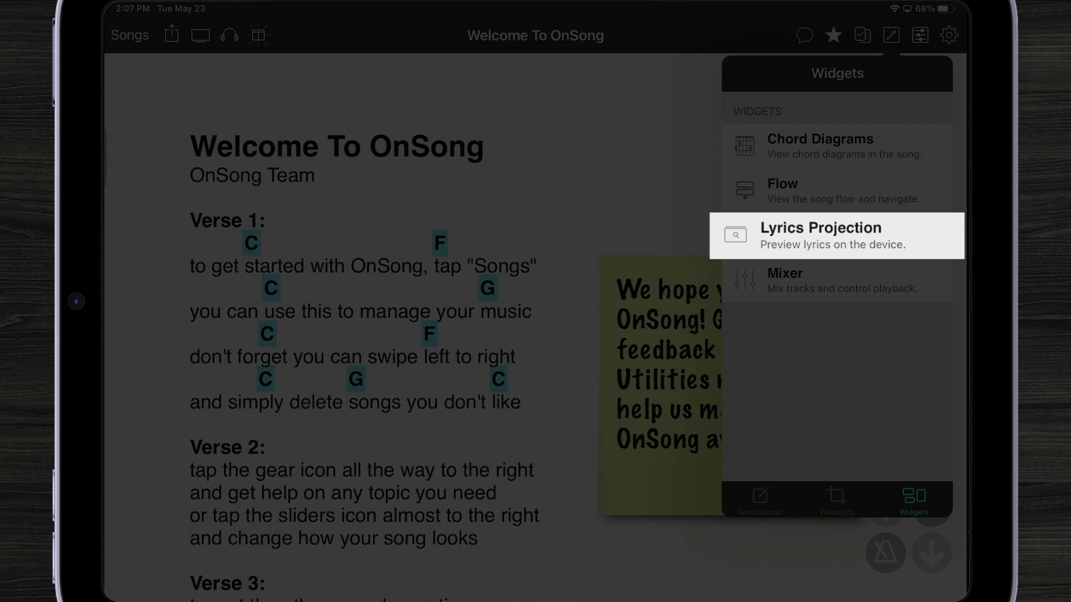
pyautogui.click(820, 236)
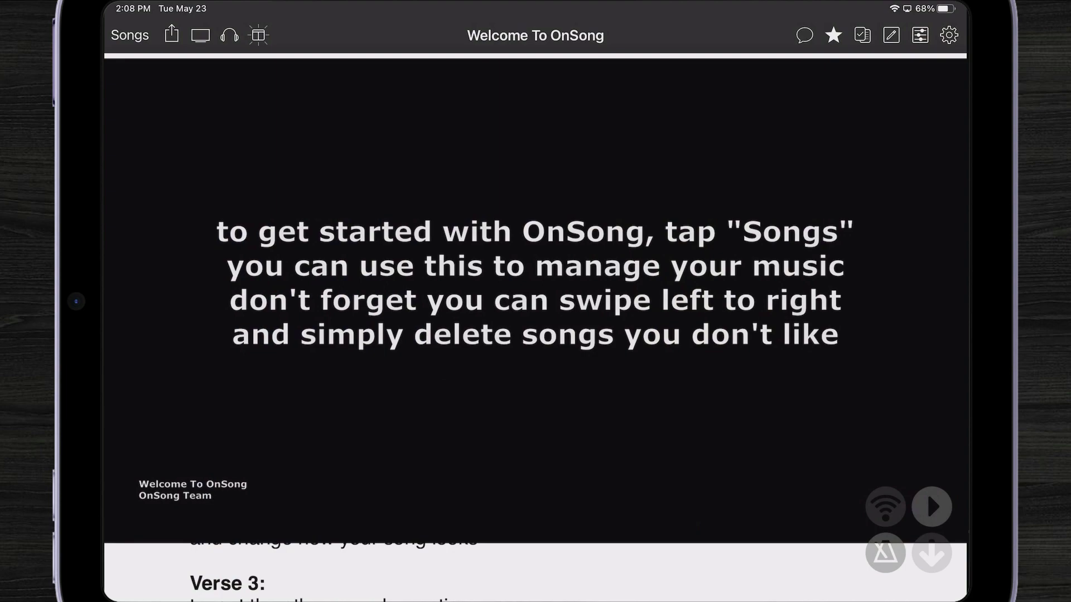
# Play the OnSong 45s video behind the lyrics, pause and resume it, then stop at 00:41
pyautogui.click(931, 507)
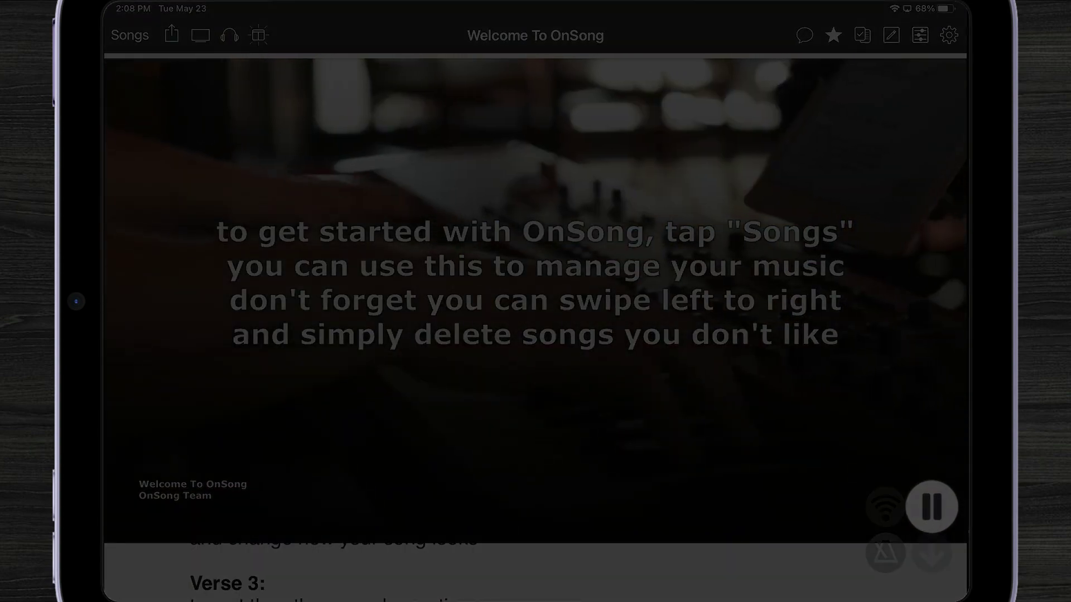
pyautogui.click(932, 507)
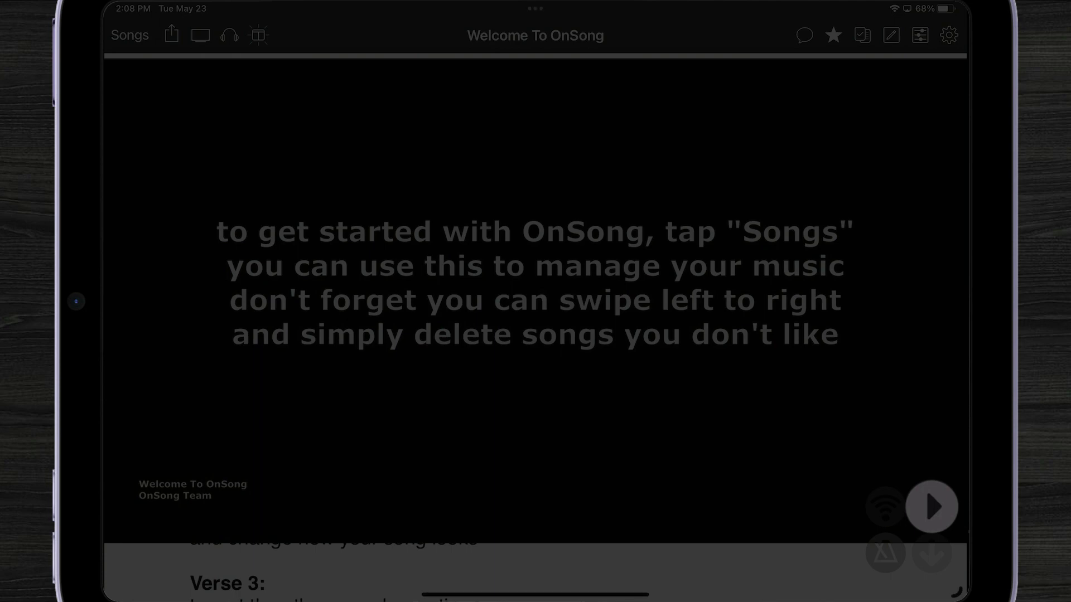
pyautogui.click(931, 507)
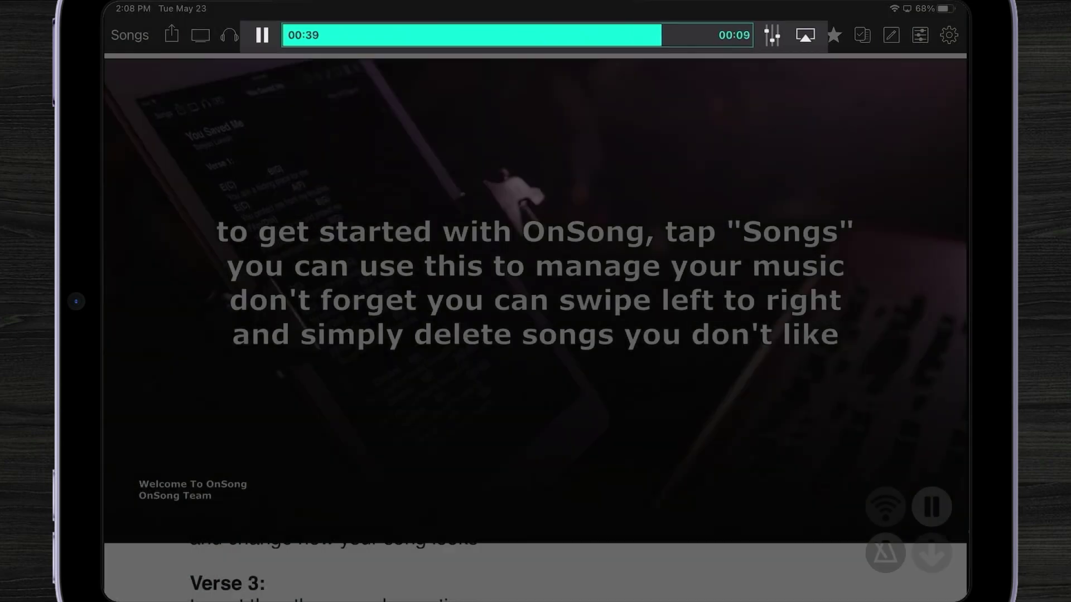
pyautogui.press('space')
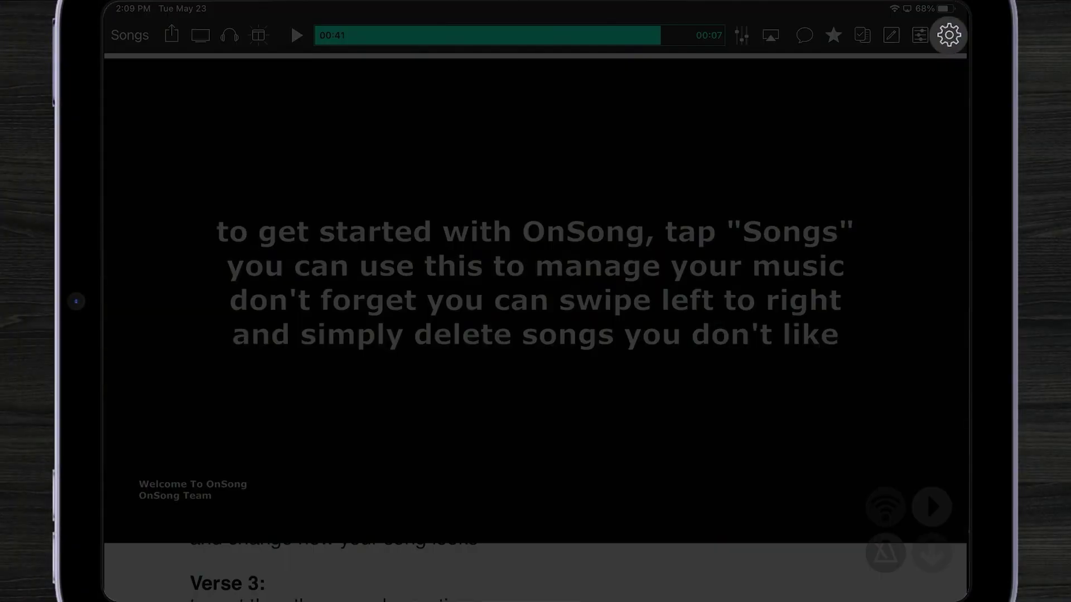
# In Live Settings > Audio Playback, set Fade Audio In and Fade Audio Out to Normal, keeping crossfade on
pyautogui.click(949, 35)
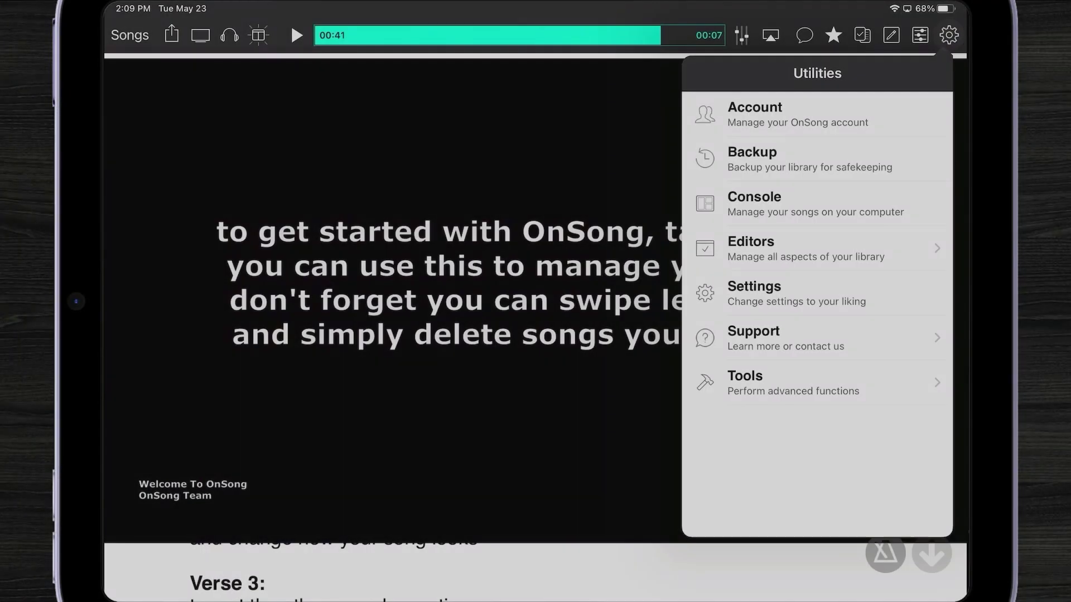
pyautogui.click(817, 294)
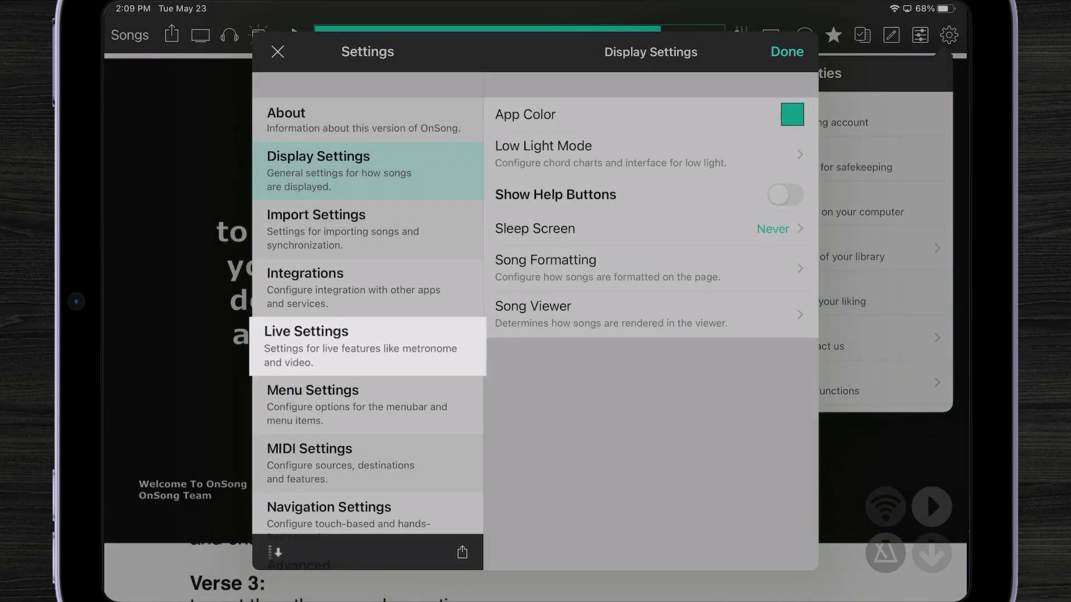
pyautogui.click(367, 347)
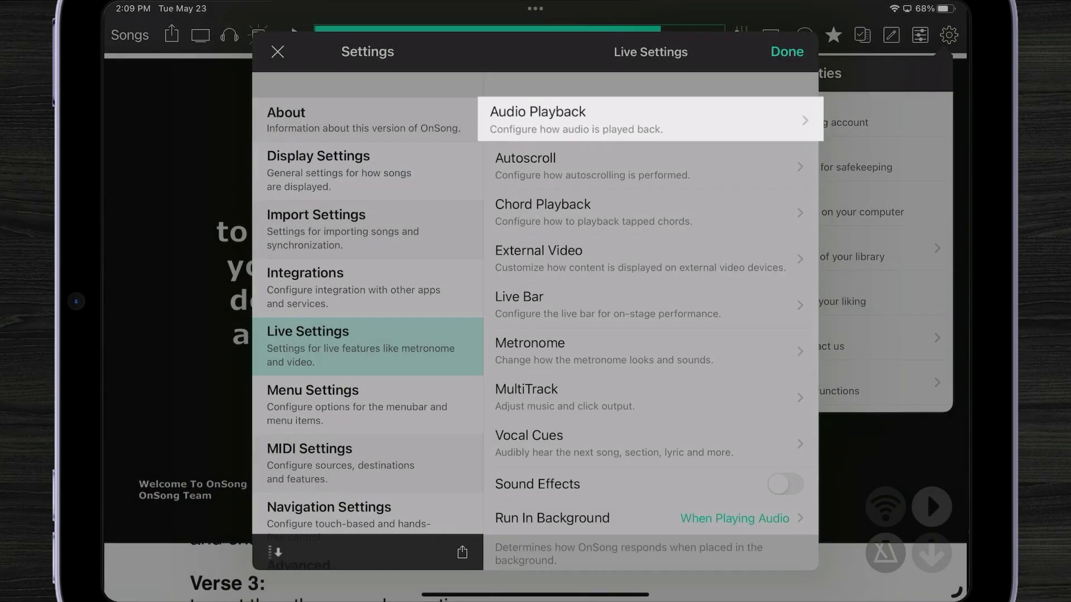
pyautogui.click(651, 119)
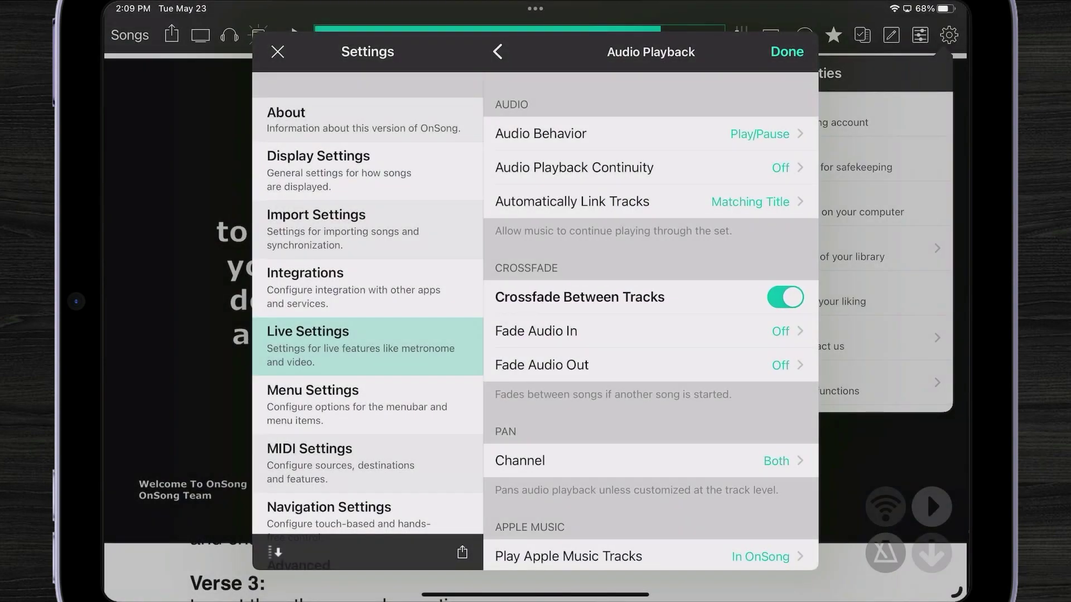
pyautogui.click(536, 331)
pyautogui.click(517, 254)
pyautogui.click(536, 365)
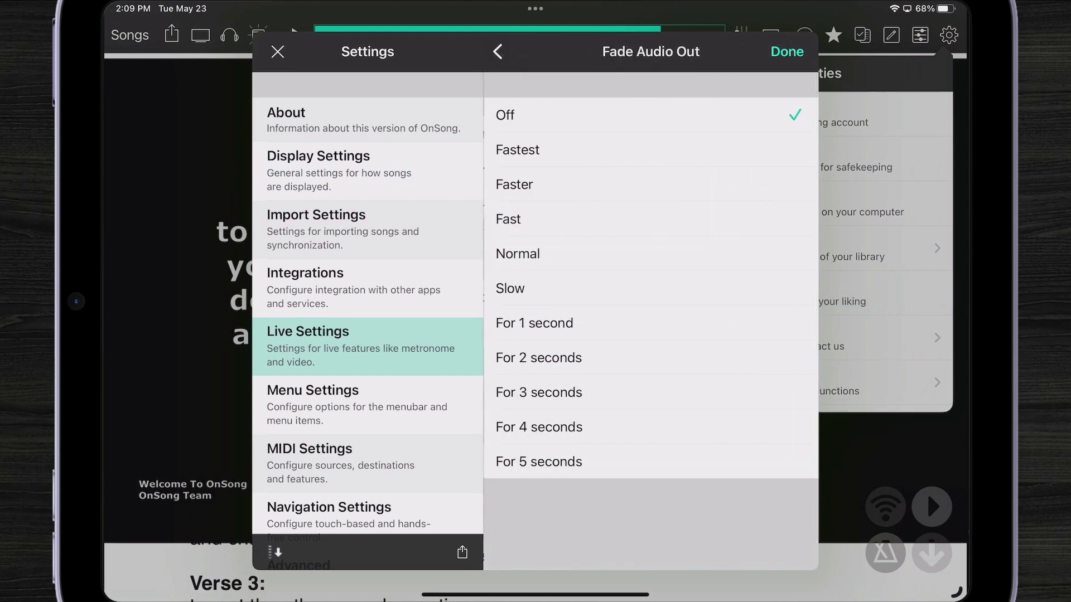
pyautogui.click(517, 254)
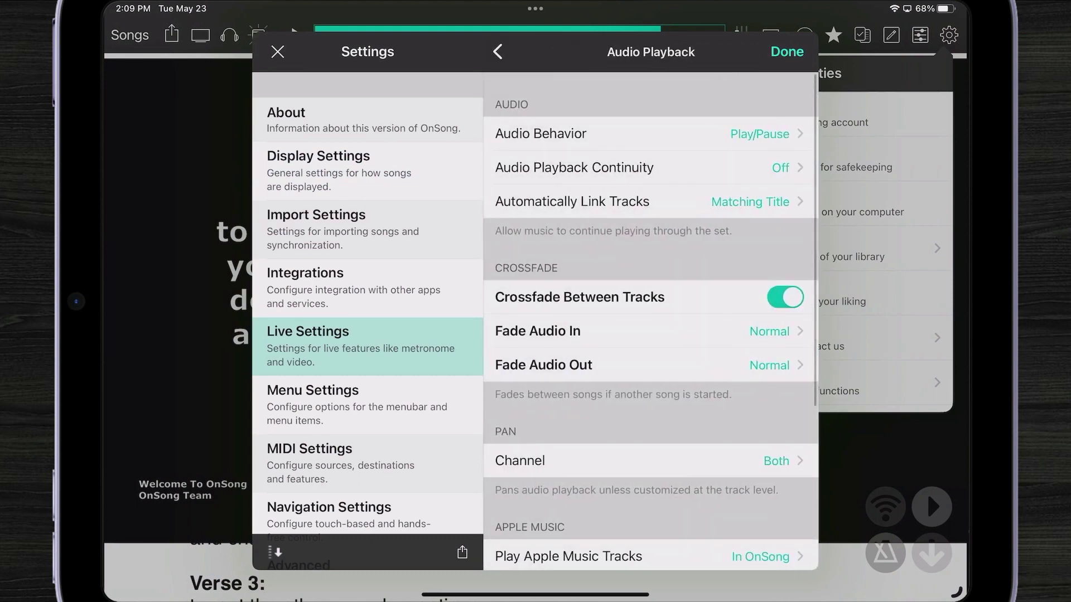
pyautogui.press('Escape')
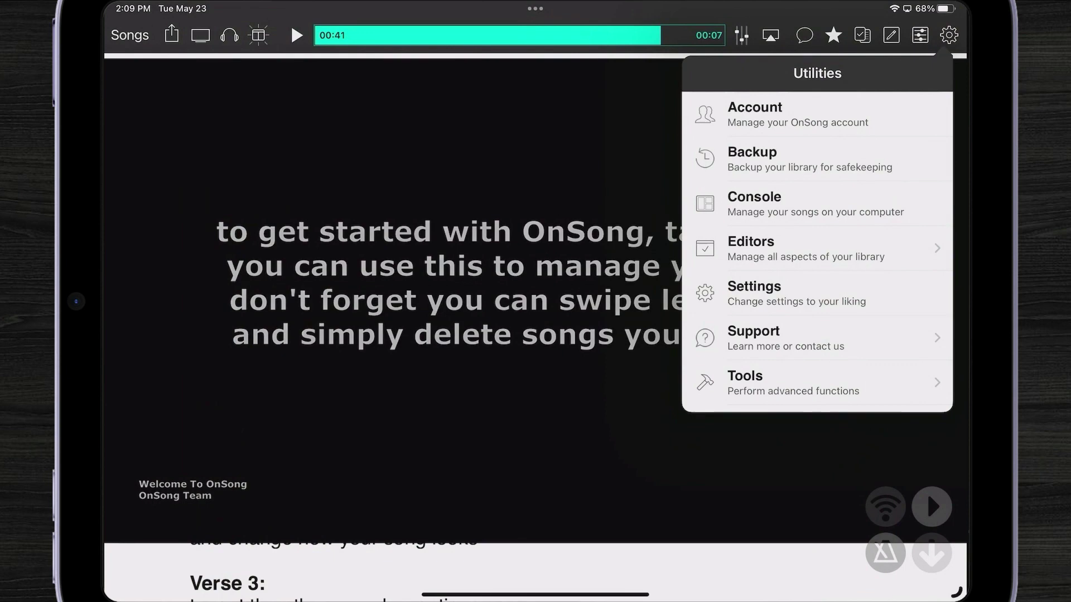
pyautogui.press('Escape')
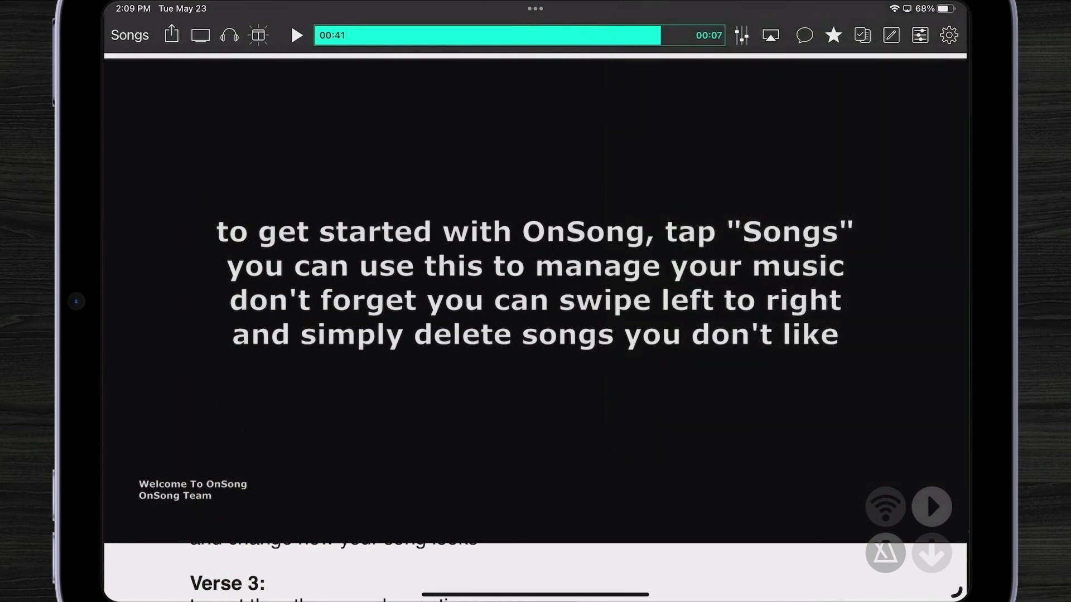
# Run the OnSong 45s video under the lyrics until it fades out at 00:46
pyautogui.press('space')
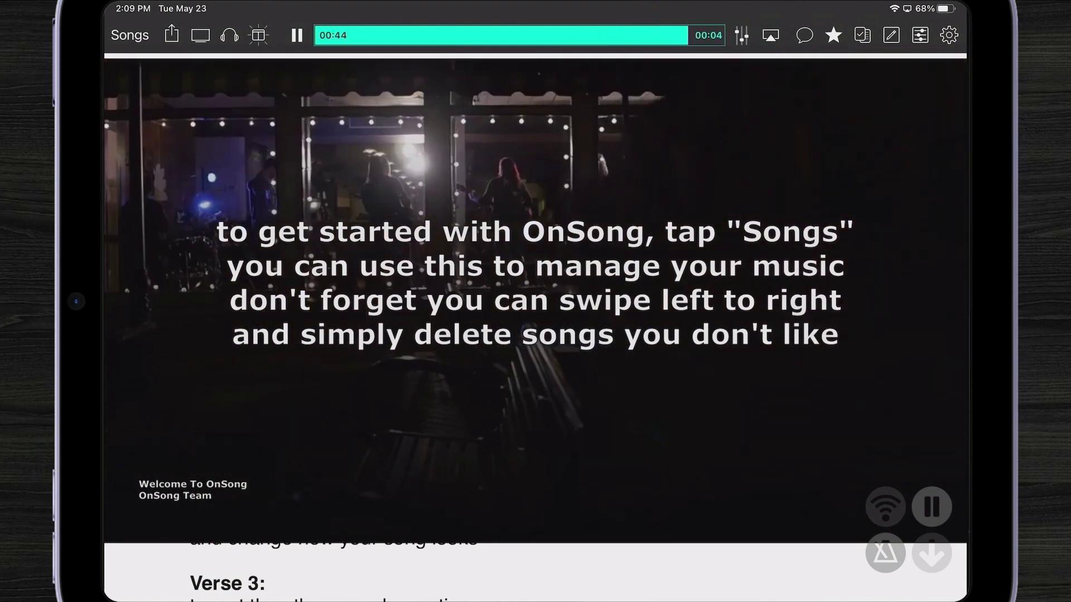
pyautogui.press('space')
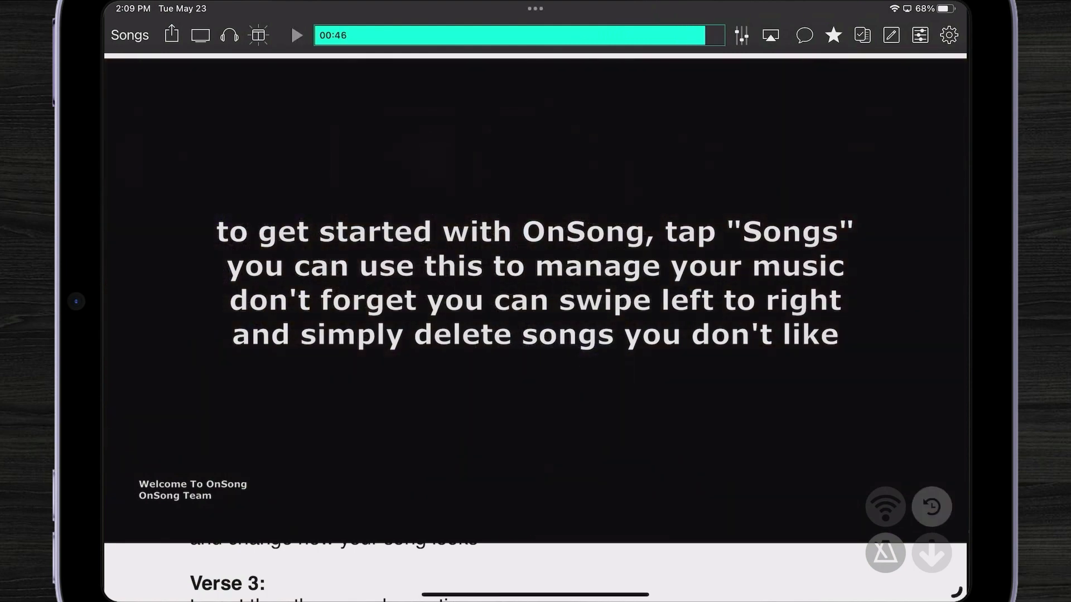